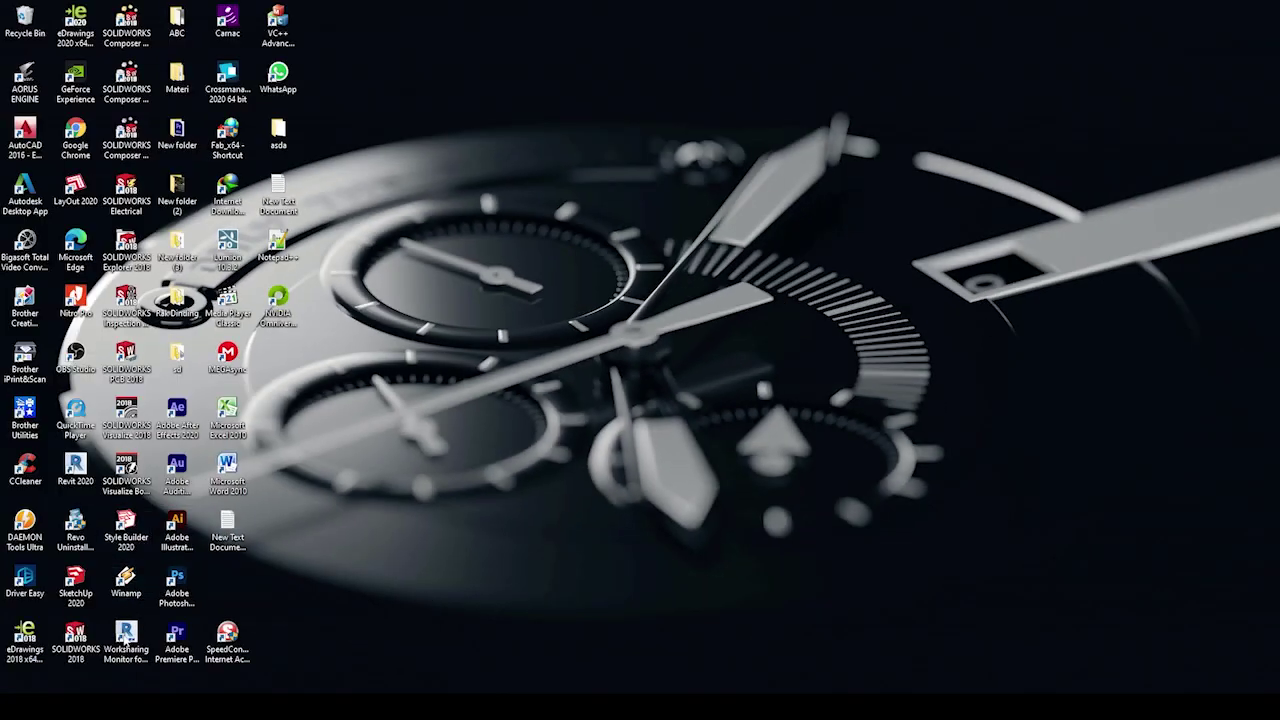
Launch SOLIDWORKS 2018, dismiss the add-in loading notice, and bring up the New document dialog
{"action": "double_click", "coordinate": [82, 647]}
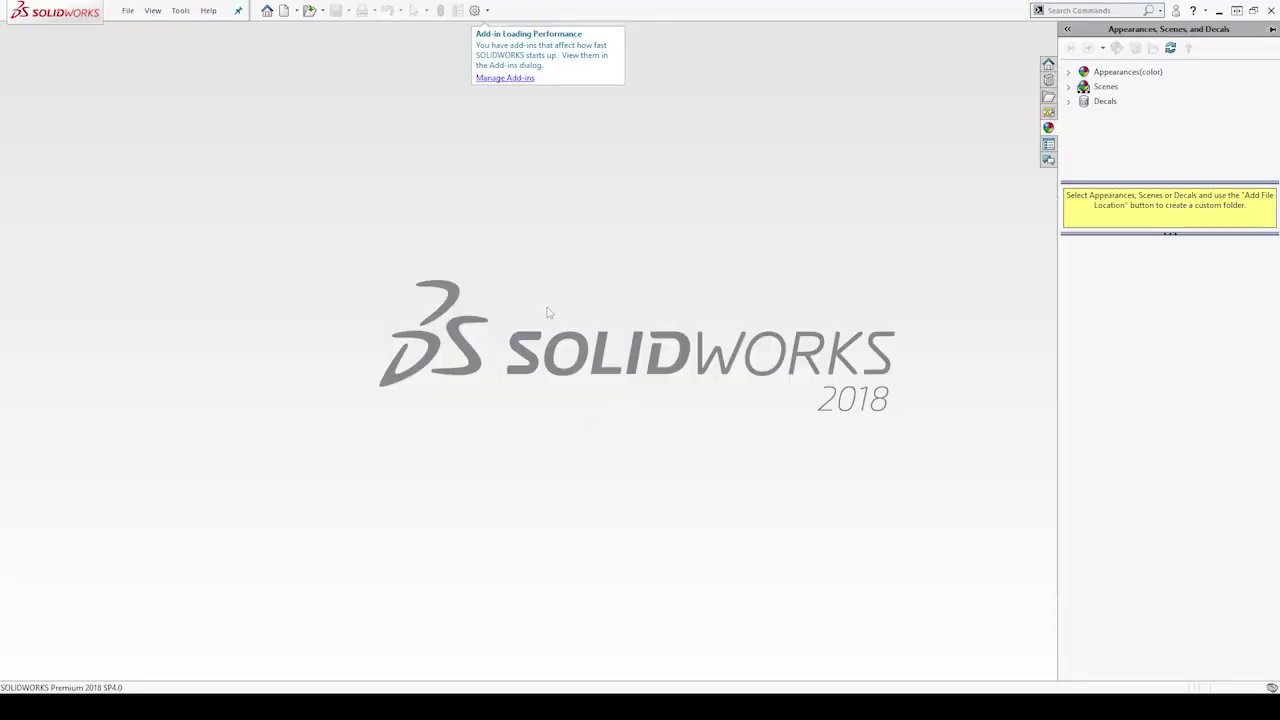
{"action": "left_click", "coordinate": [637, 152]}
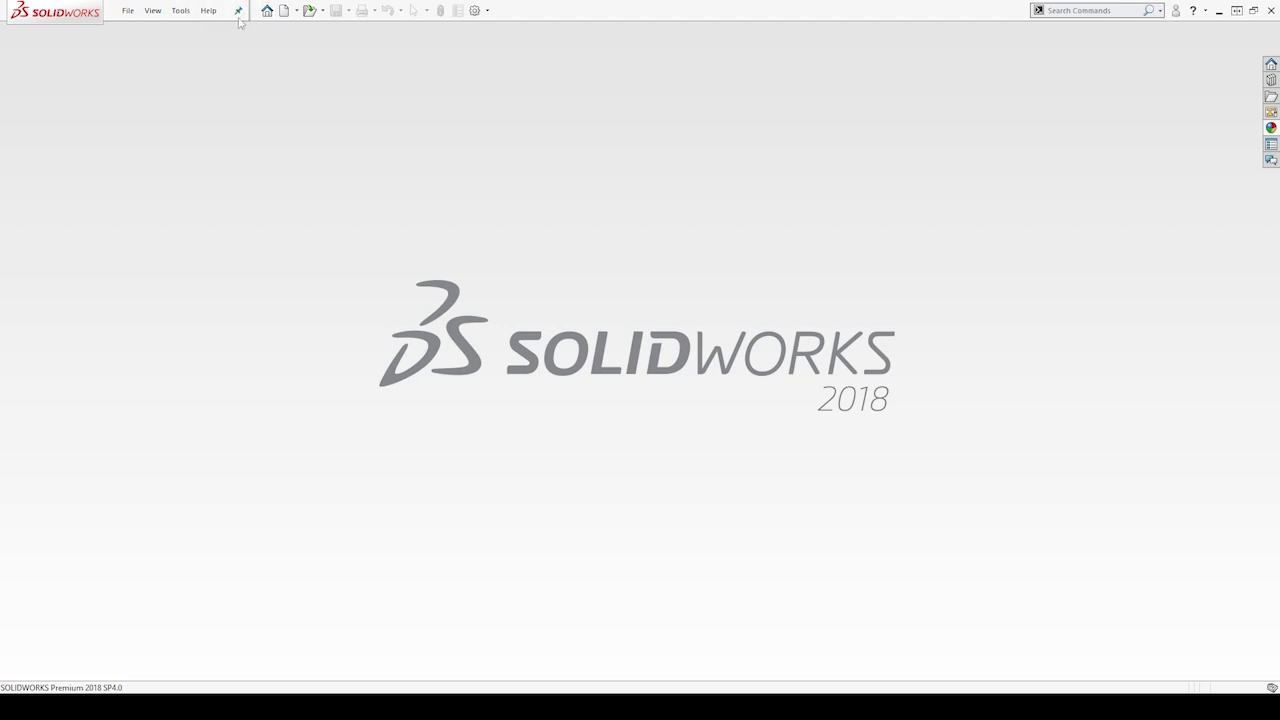
{"action": "left_click", "coordinate": [239, 11]}
{"action": "left_click", "coordinate": [239, 11]}
{"action": "left_click", "coordinate": [285, 13]}
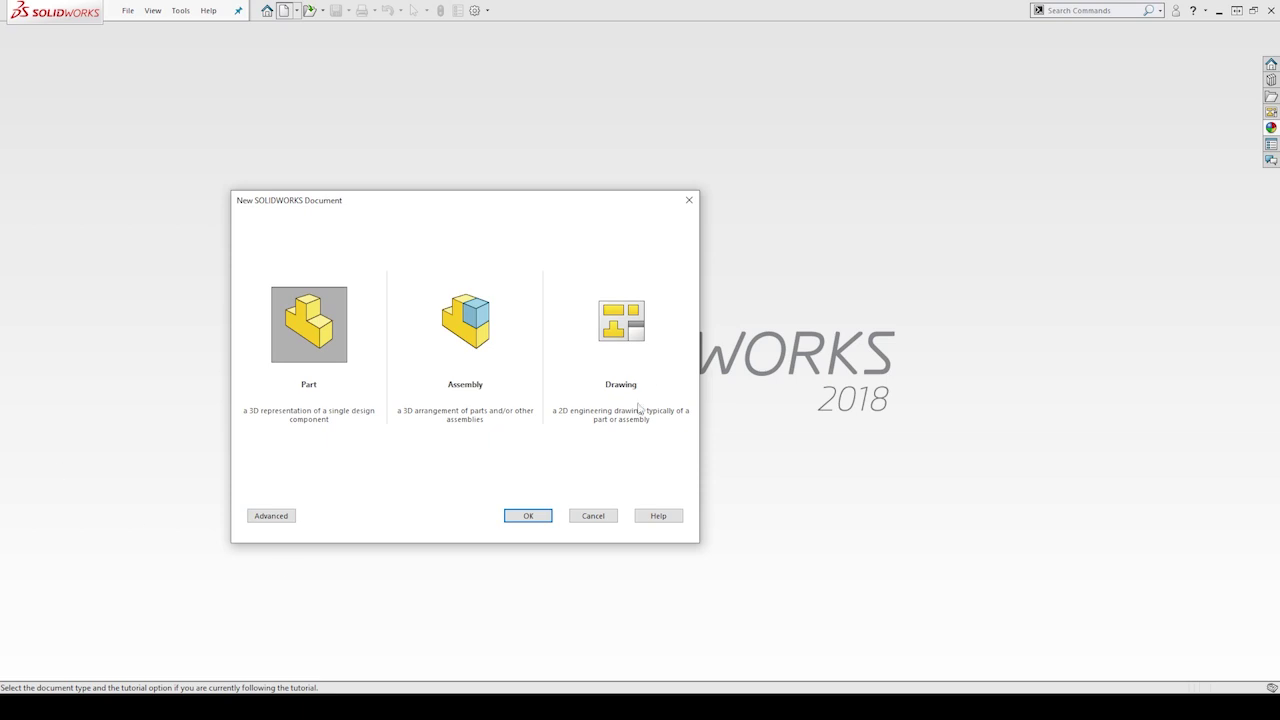
Compare the Part and Drawing document types, finally selecting Part
{"action": "left_click", "coordinate": [327, 337]}
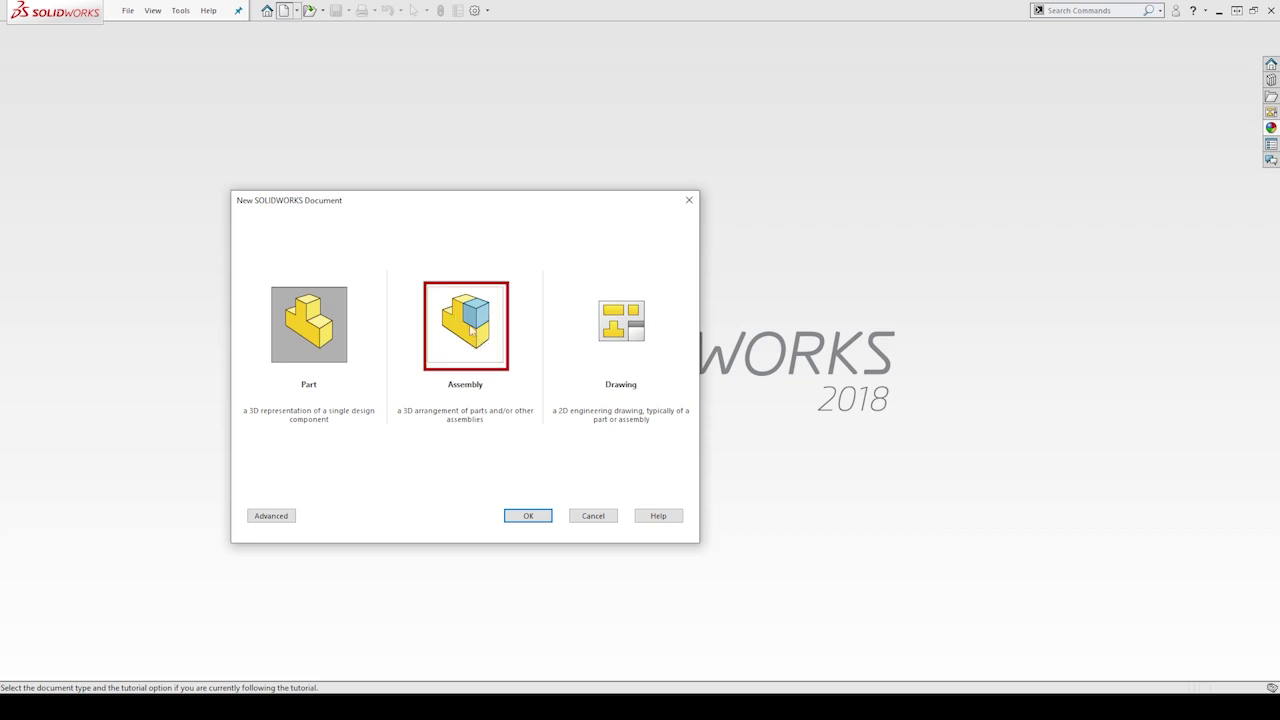
{"action": "left_click", "coordinate": [634, 366]}
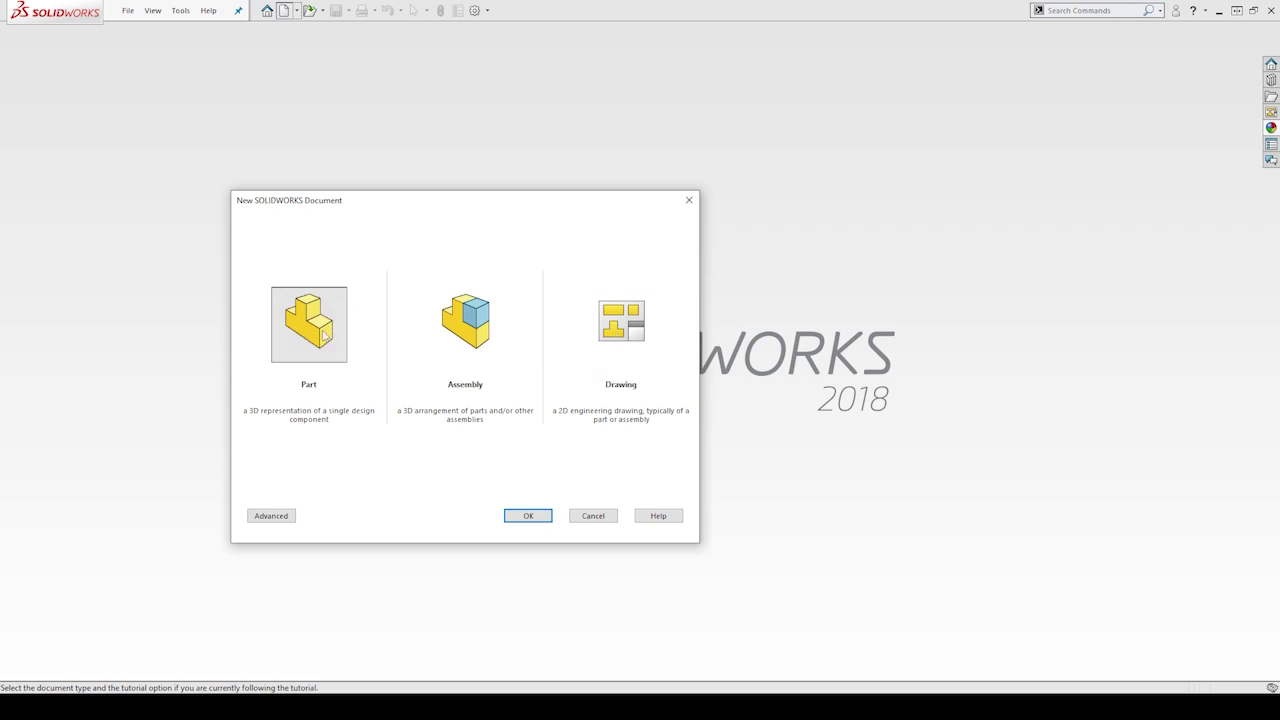
{"action": "left_click", "coordinate": [324, 336]}
Create the new blank part document Part1
{"action": "left_click", "coordinate": [527, 516]}
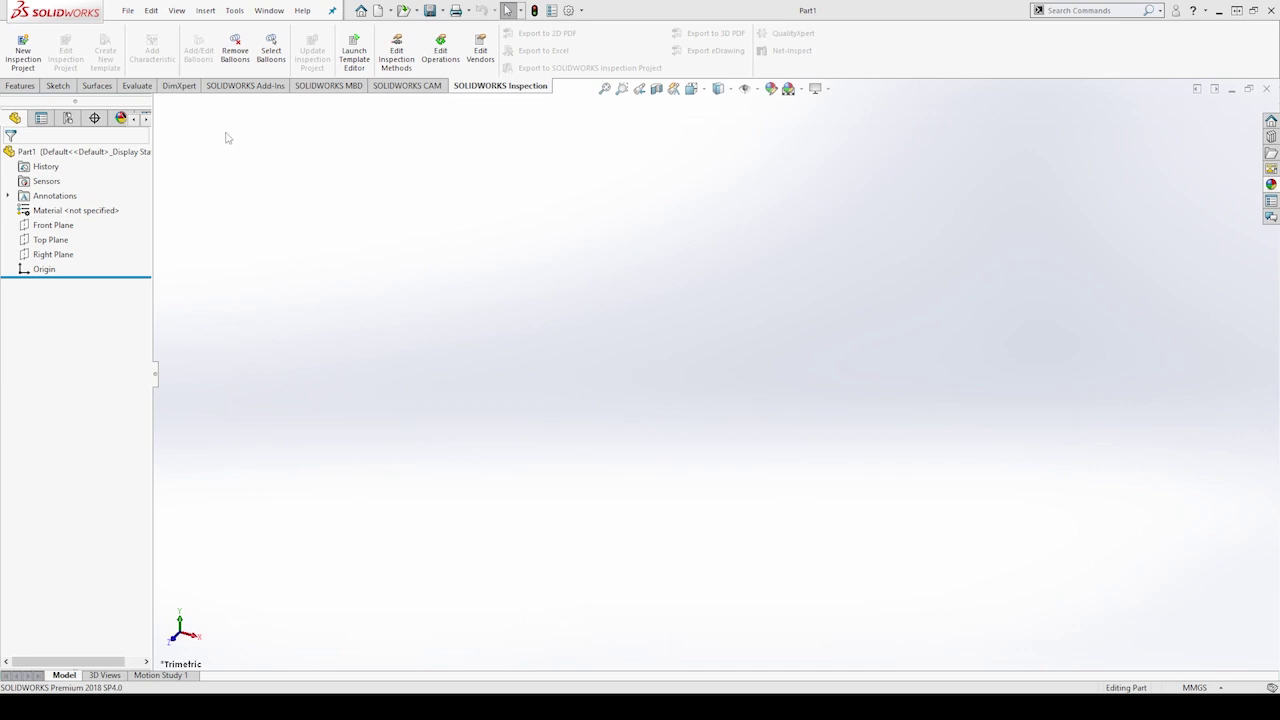
Show the Sketch commands and browse the Ellipse, Line and Circle variant flyouts
{"action": "left_click", "coordinate": [24, 87]}
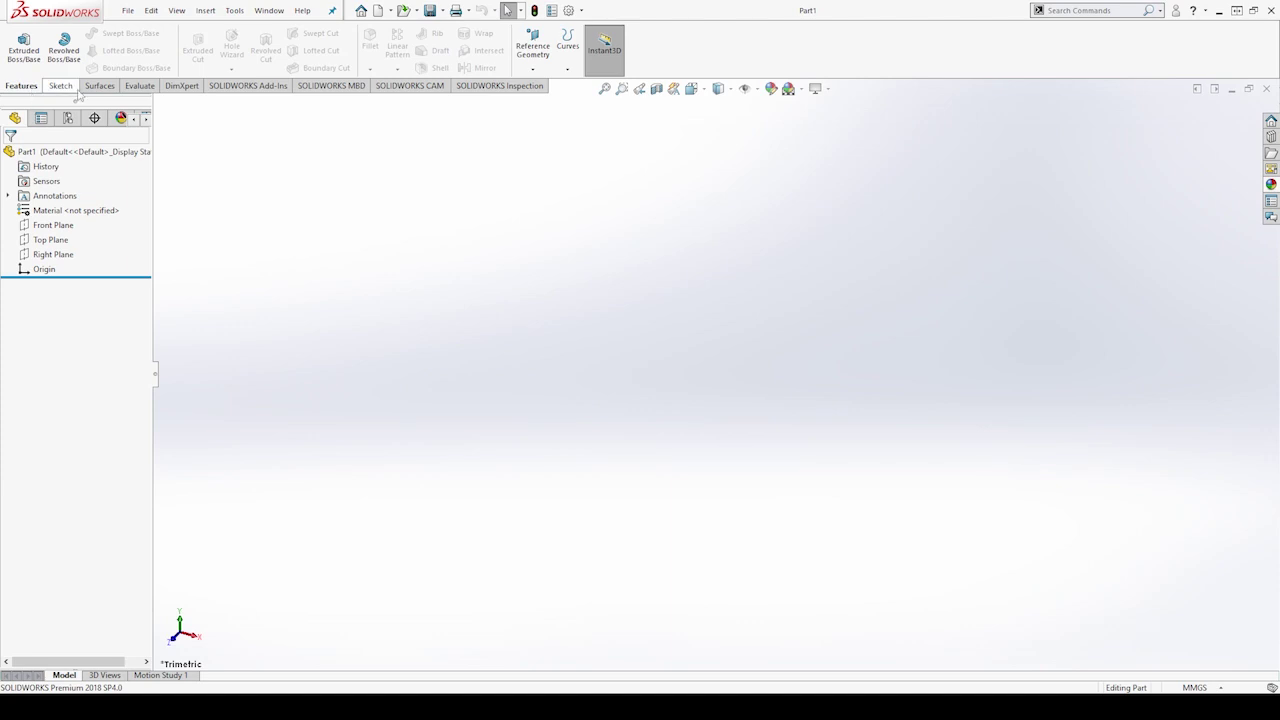
{"action": "left_click", "coordinate": [60, 86]}
{"action": "left_click", "coordinate": [152, 51]}
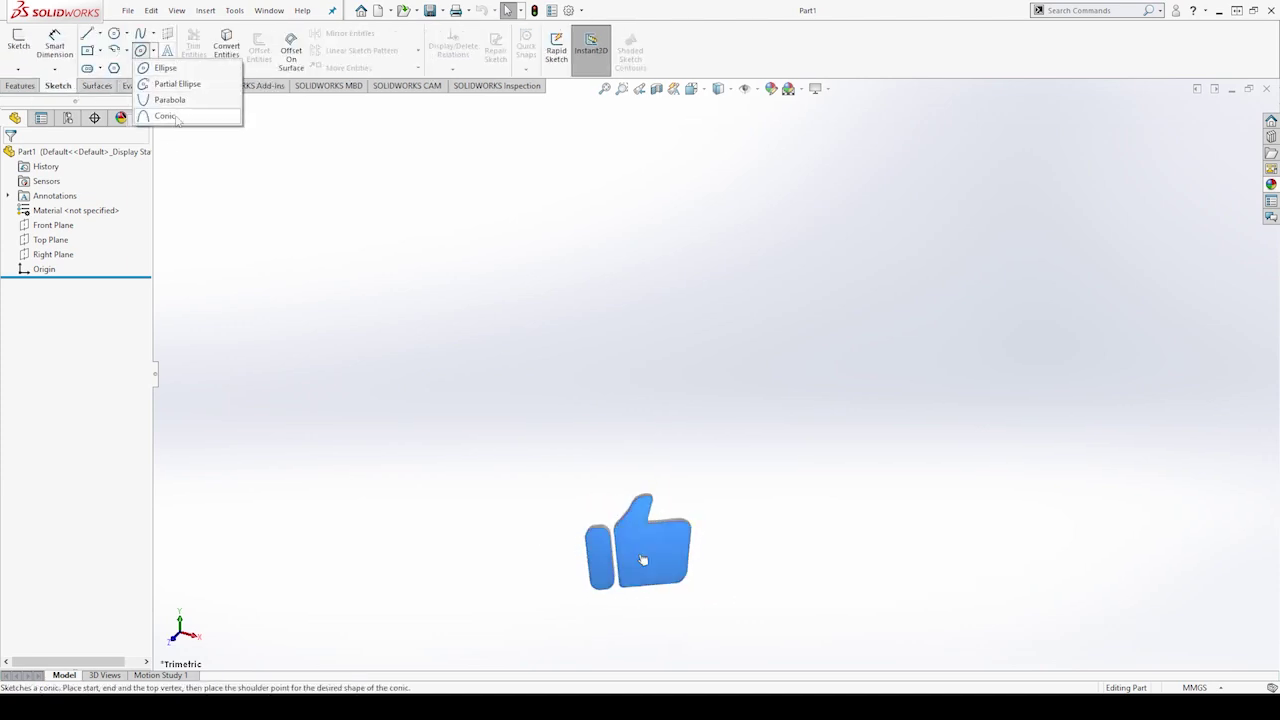
{"action": "left_click", "coordinate": [99, 33]}
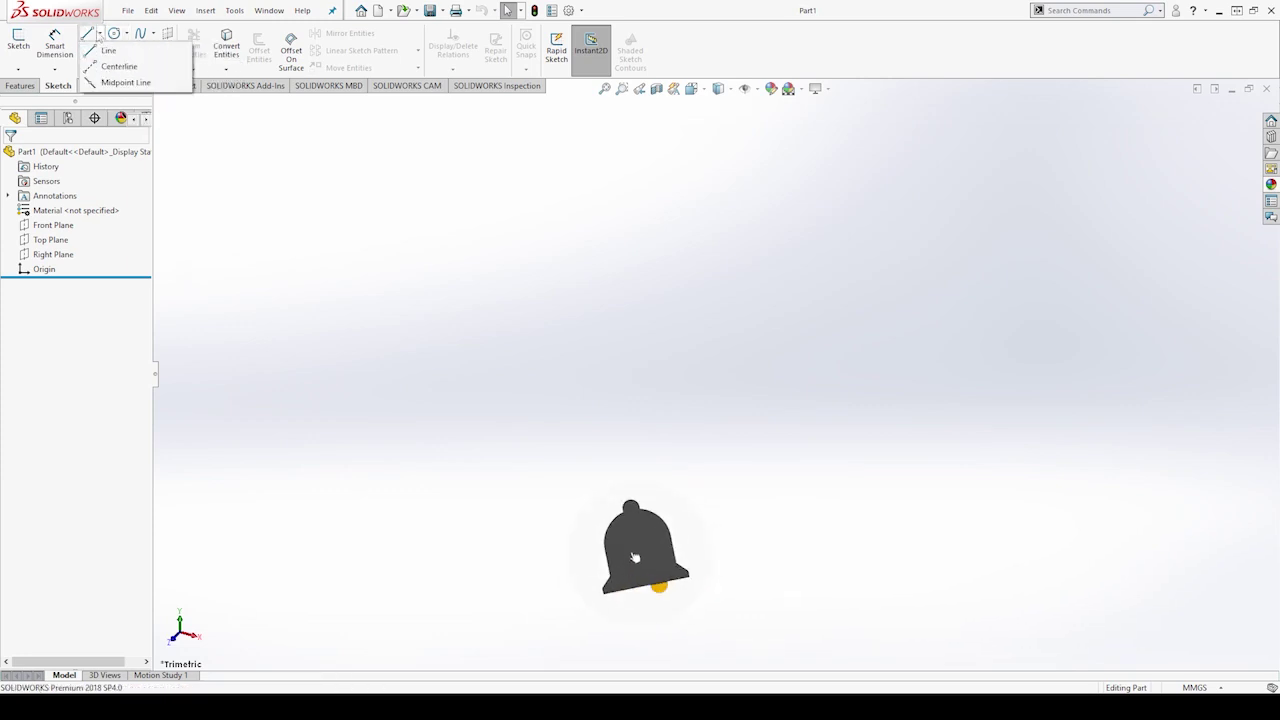
{"action": "left_click", "coordinate": [126, 33]}
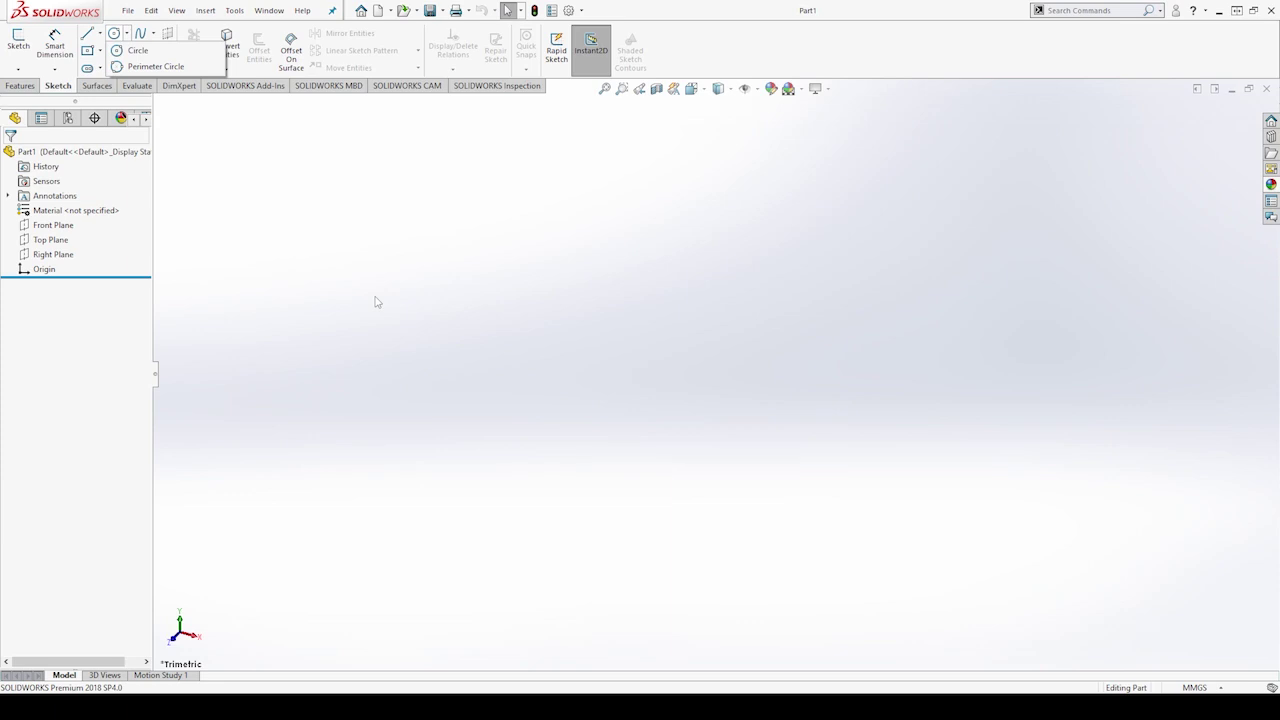
{"action": "left_click", "coordinate": [386, 171]}
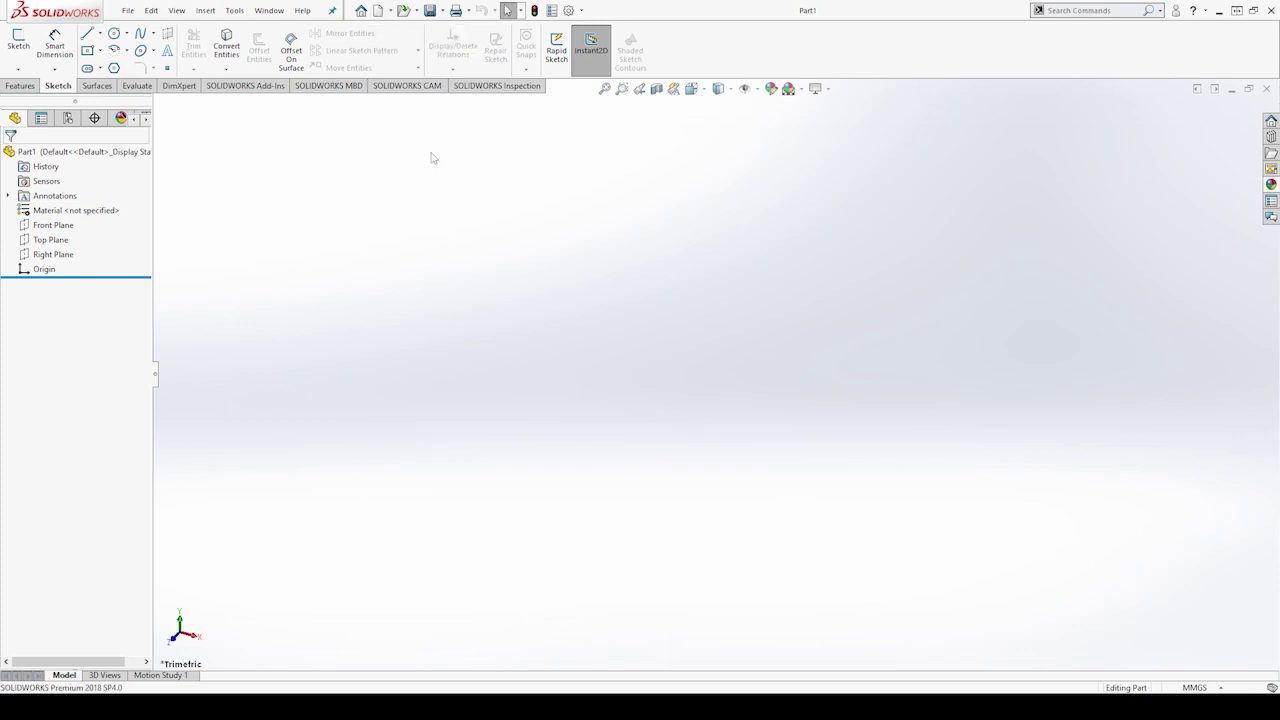
Start another new document and select the Assembly type
{"action": "left_click", "coordinate": [379, 11]}
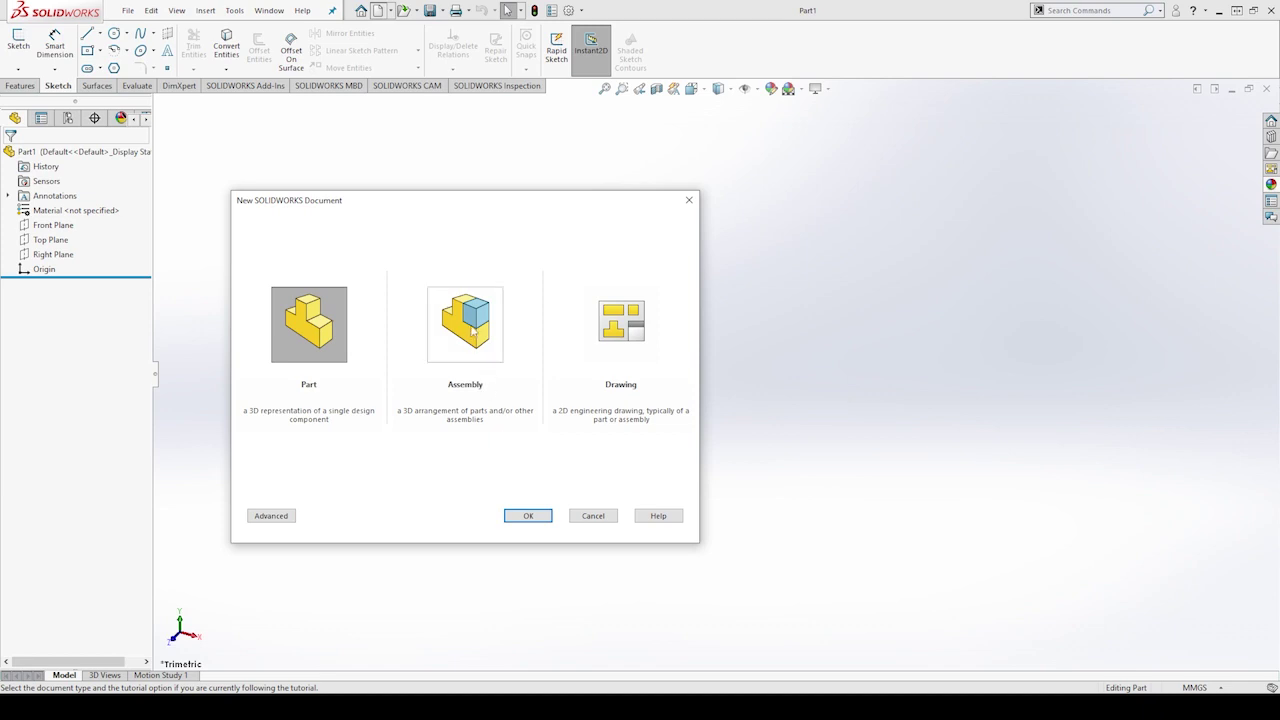
{"action": "left_click", "coordinate": [468, 320]}
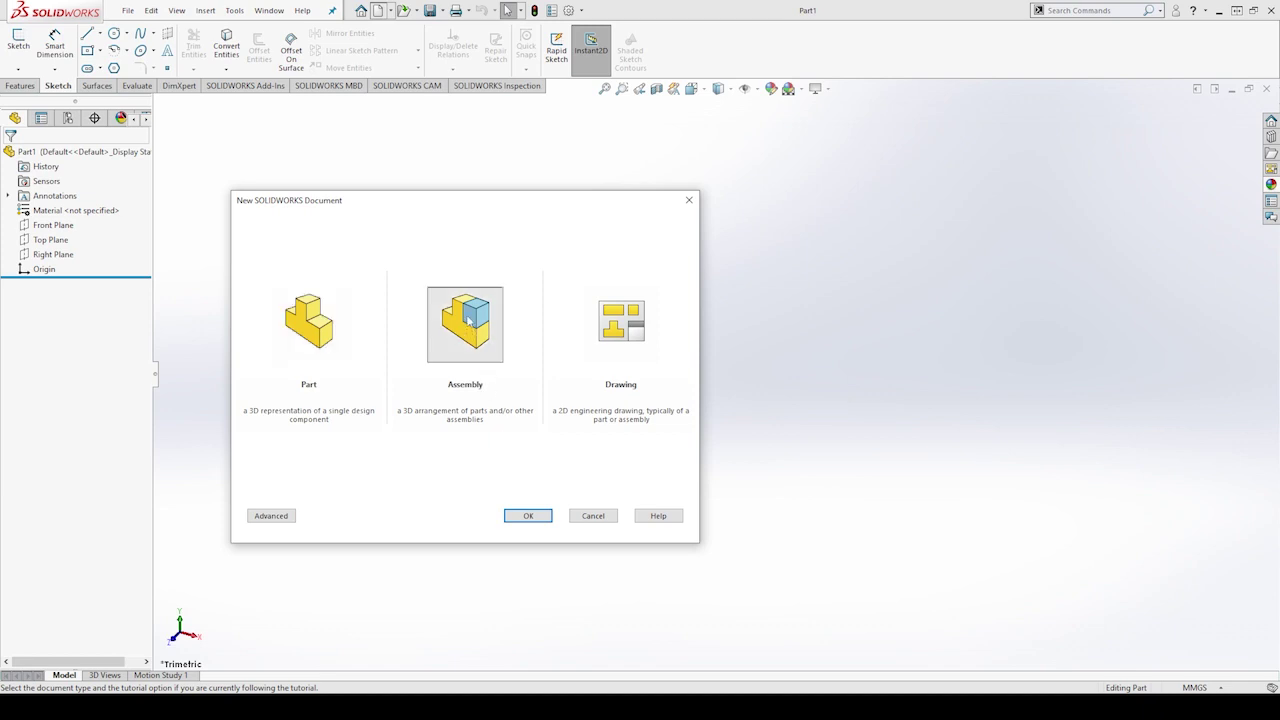
Create Assem1 without inserting any component, exposing its planes, origin and Mates tree
{"action": "left_click", "coordinate": [528, 515]}
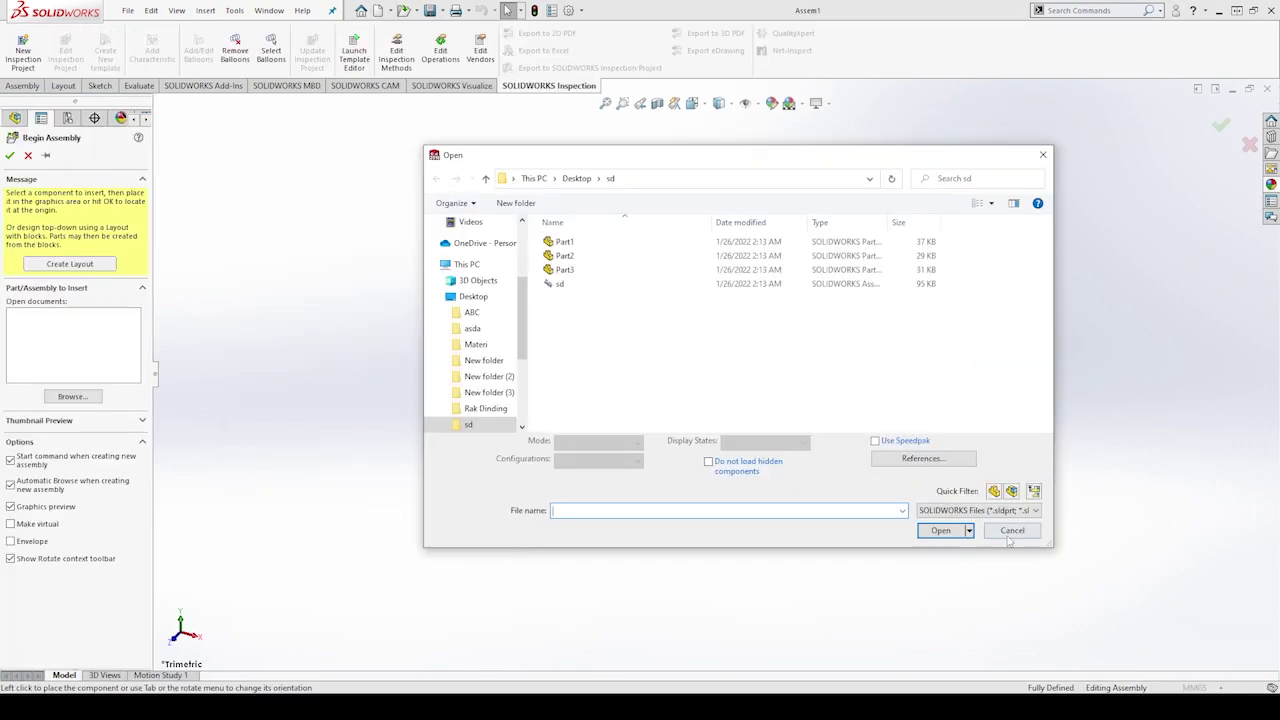
{"action": "left_click", "coordinate": [1010, 533]}
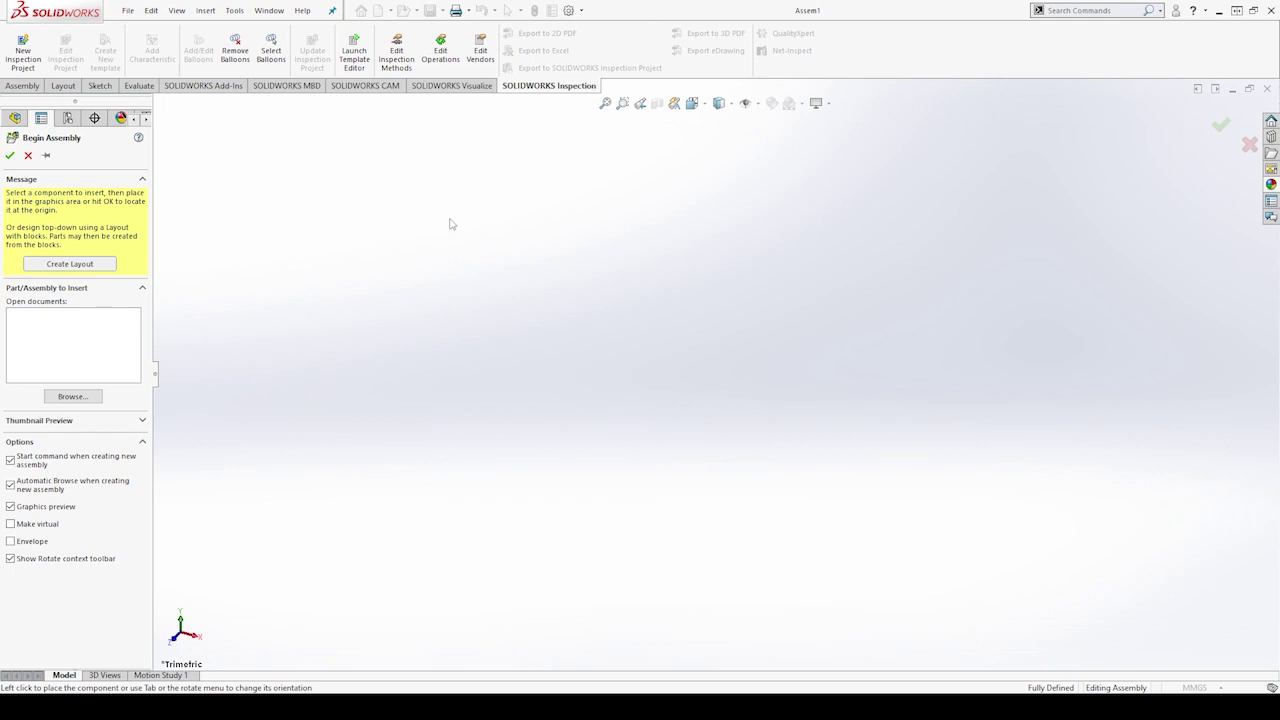
{"action": "key", "text": "alt"}
{"action": "left_click", "coordinate": [28, 155]}
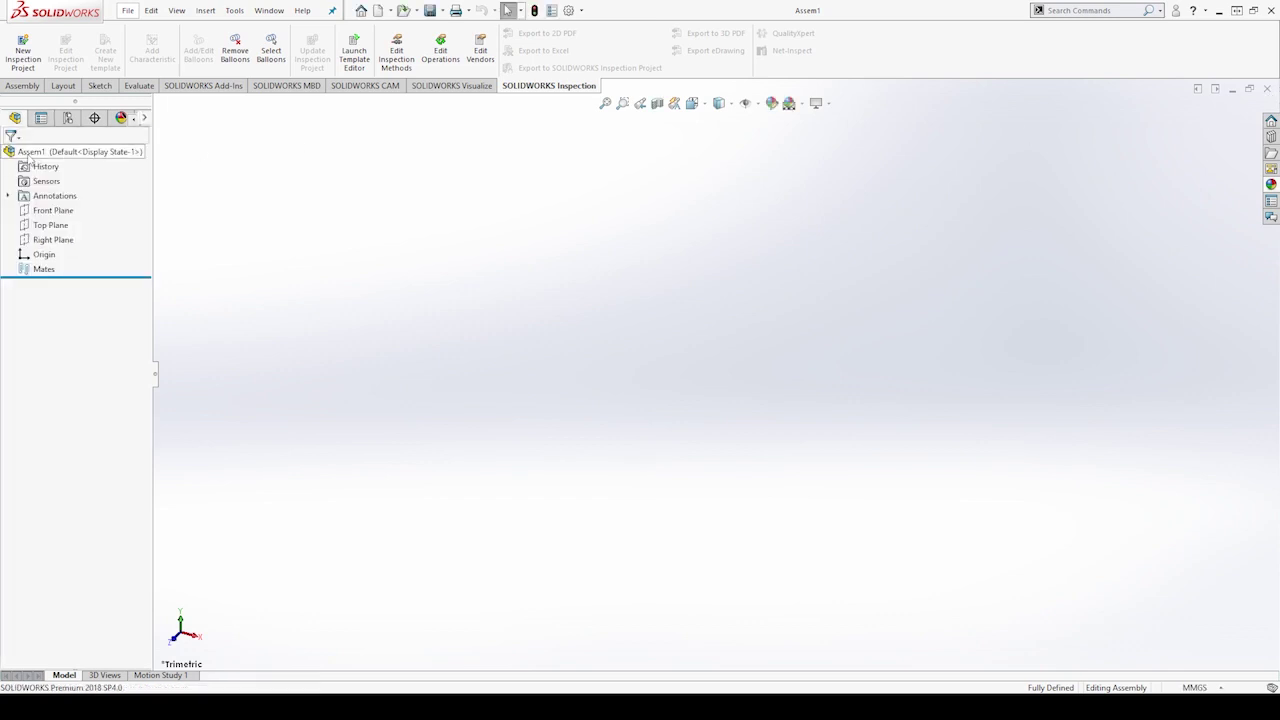
Close Assem1 and create a new Drawing document, Draw1
{"action": "left_click", "coordinate": [1267, 89]}
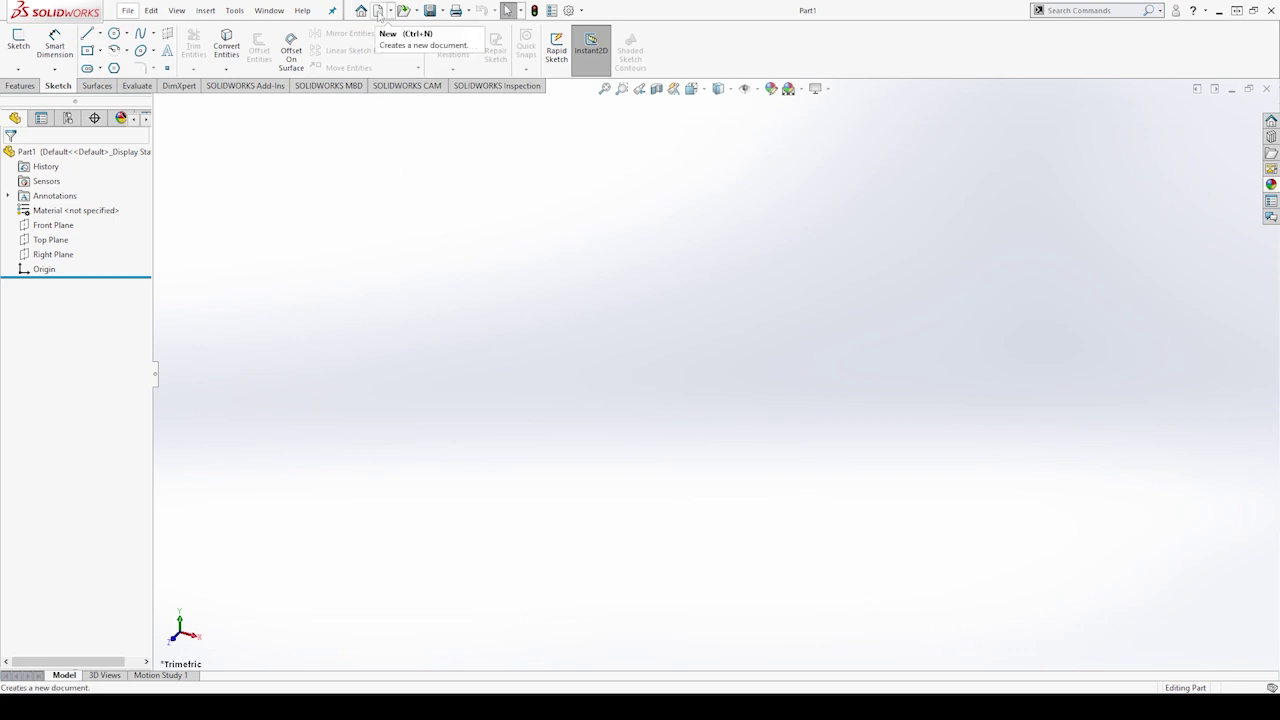
{"action": "left_click", "coordinate": [379, 12]}
{"action": "left_click", "coordinate": [627, 322]}
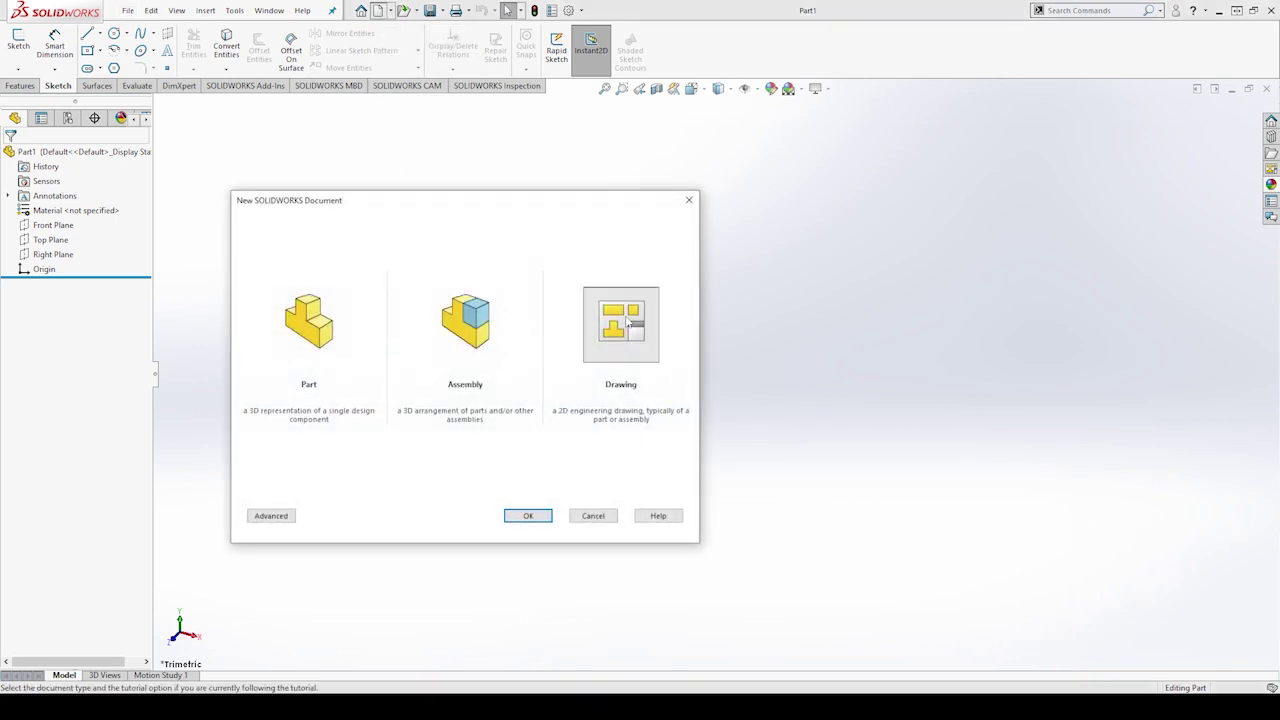
{"action": "left_click", "coordinate": [527, 515]}
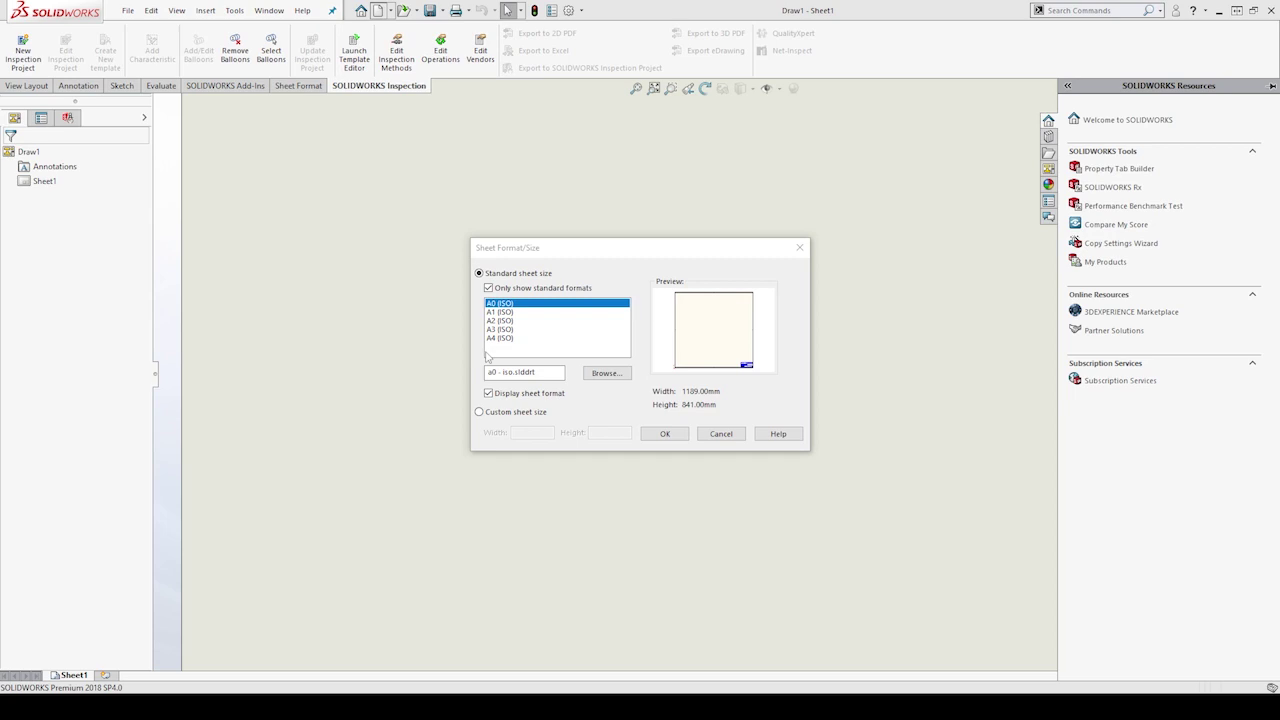
Load 'a4 -RENCAD landscape.slddrt' from the sheetformat folder as the sheet format
{"action": "left_click", "coordinate": [625, 373]}
{"action": "scroll", "coordinate": [620, 380], "scroll_direction": "down", "scroll_amount": 10}
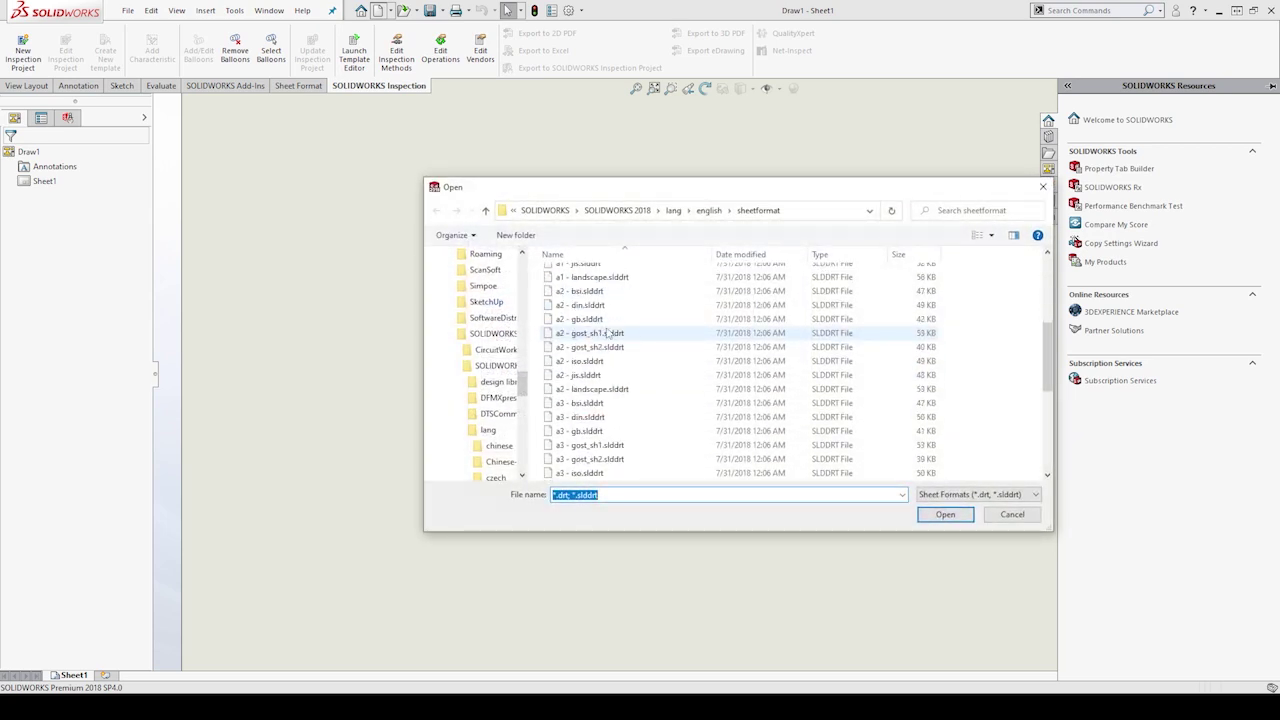
{"action": "scroll", "coordinate": [602, 455], "scroll_direction": "up", "scroll_amount": 4}
{"action": "scroll", "coordinate": [603, 457], "scroll_direction": "up", "scroll_amount": 3}
{"action": "scroll", "coordinate": [603, 459], "scroll_direction": "up", "scroll_amount": 3}
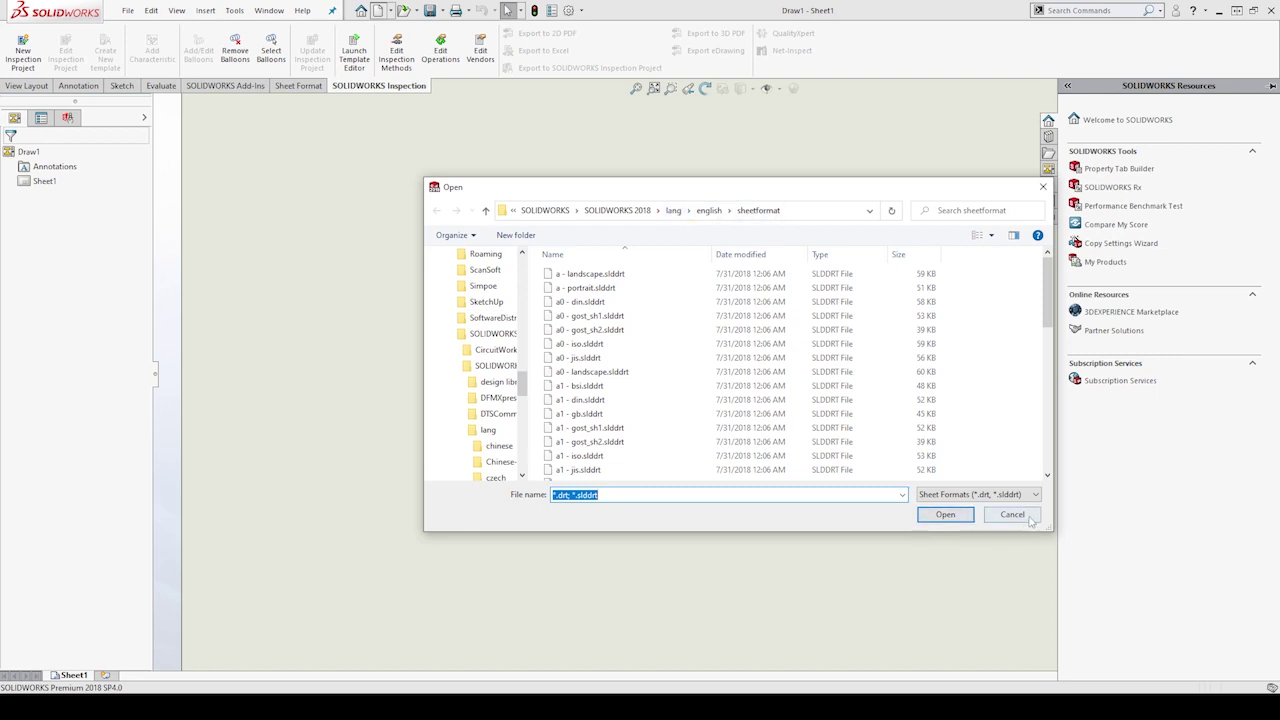
{"action": "scroll", "coordinate": [626, 408], "scroll_direction": "down", "scroll_amount": 3}
{"action": "scroll", "coordinate": [620, 425], "scroll_direction": "down", "scroll_amount": 3}
{"action": "scroll", "coordinate": [612, 447], "scroll_direction": "down", "scroll_amount": 4}
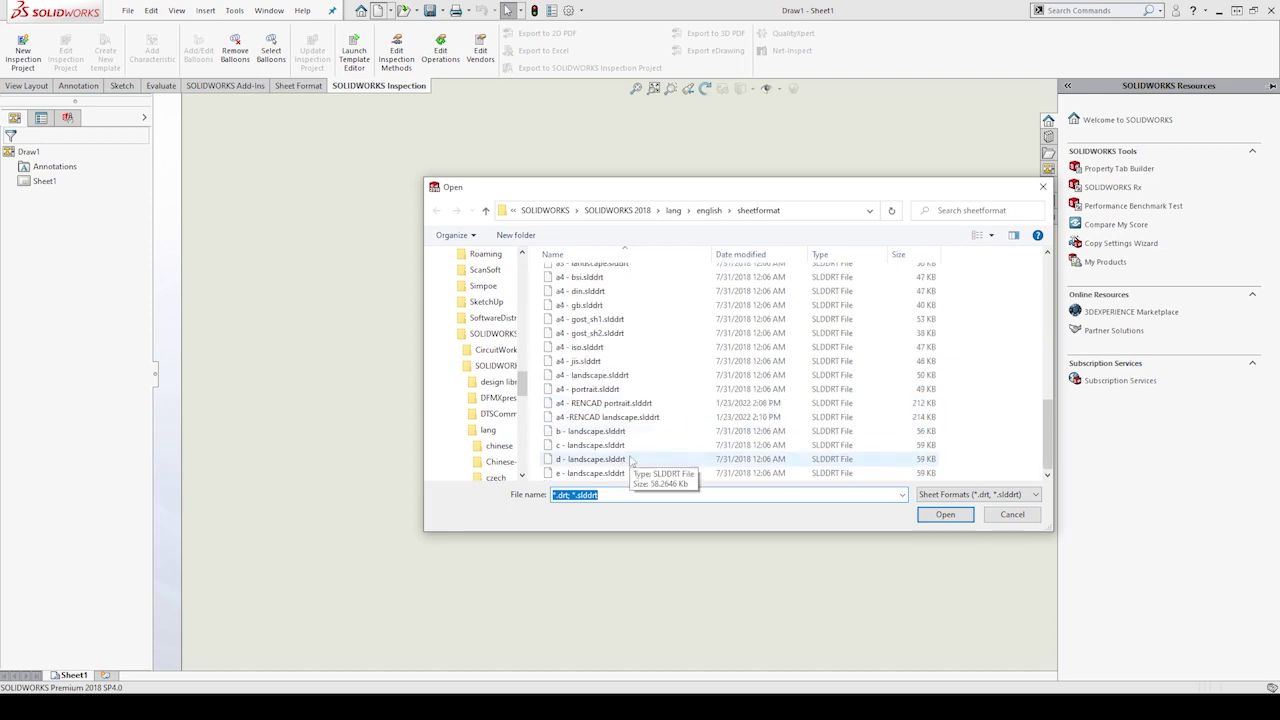
{"action": "left_click", "coordinate": [614, 421]}
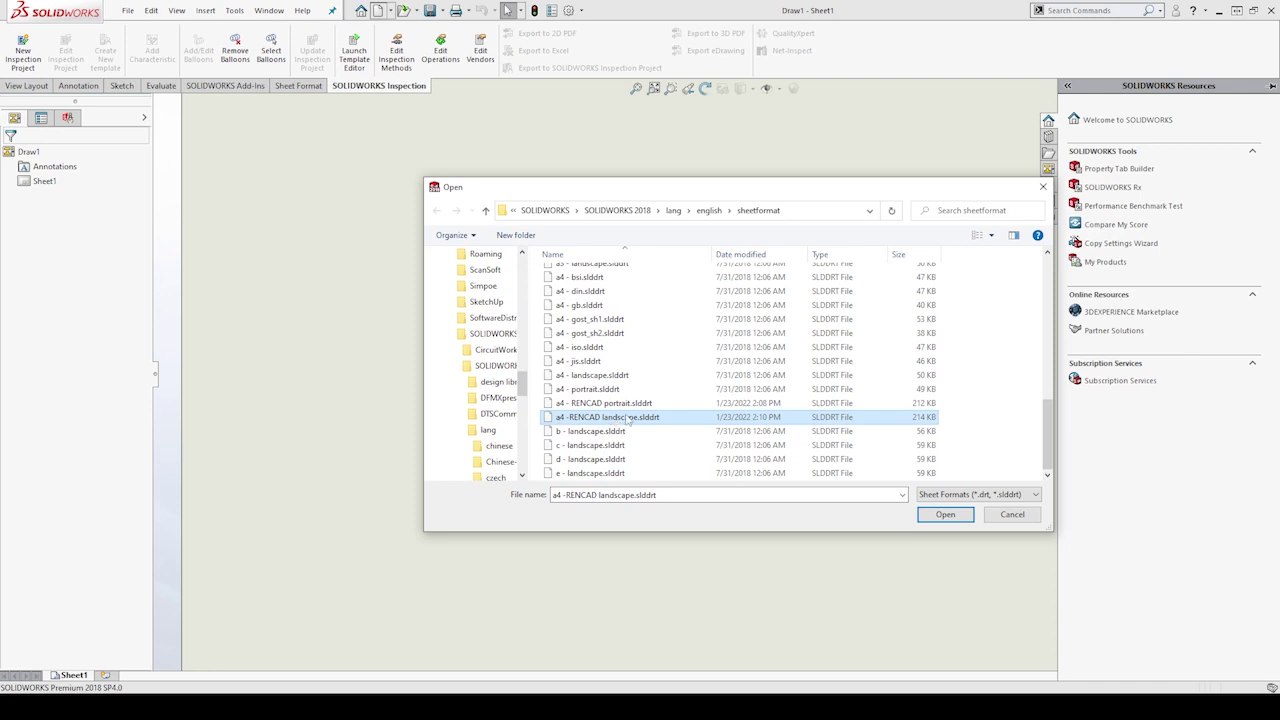
{"action": "left_click", "coordinate": [945, 514]}
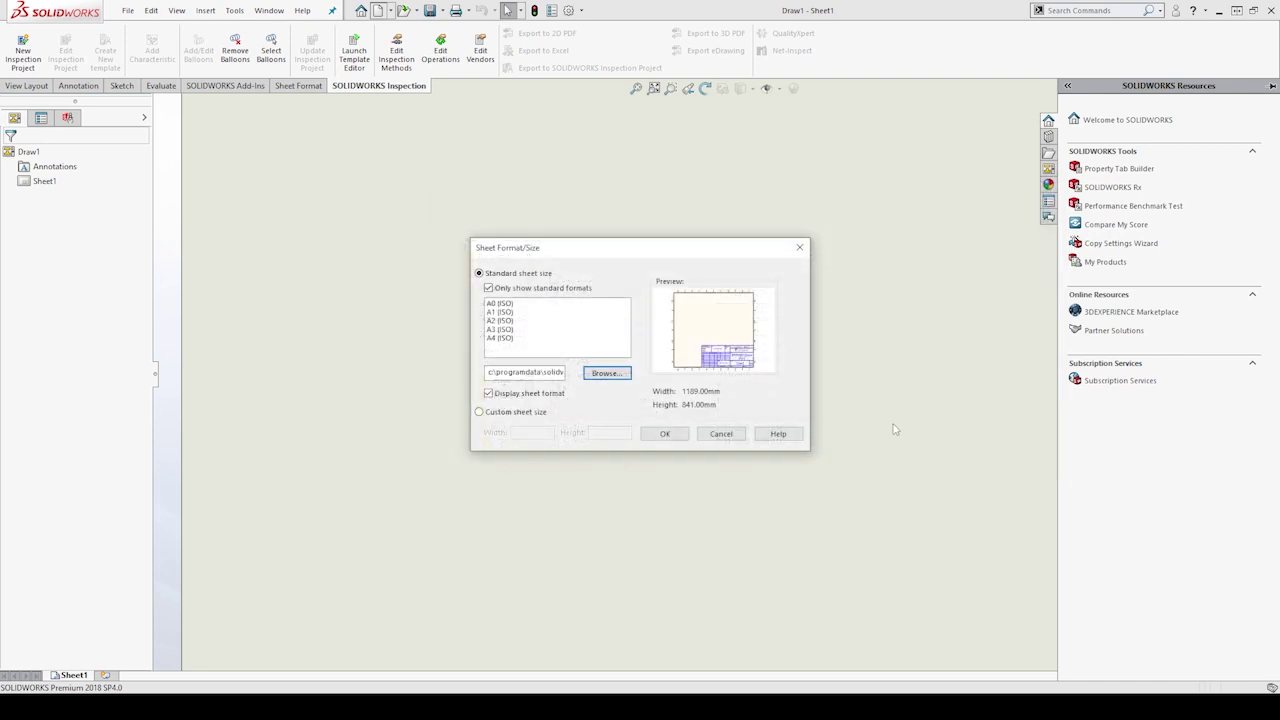
Accept the custom sheet format and zoom so the whole A4 sheet fits
{"action": "left_click", "coordinate": [664, 436]}
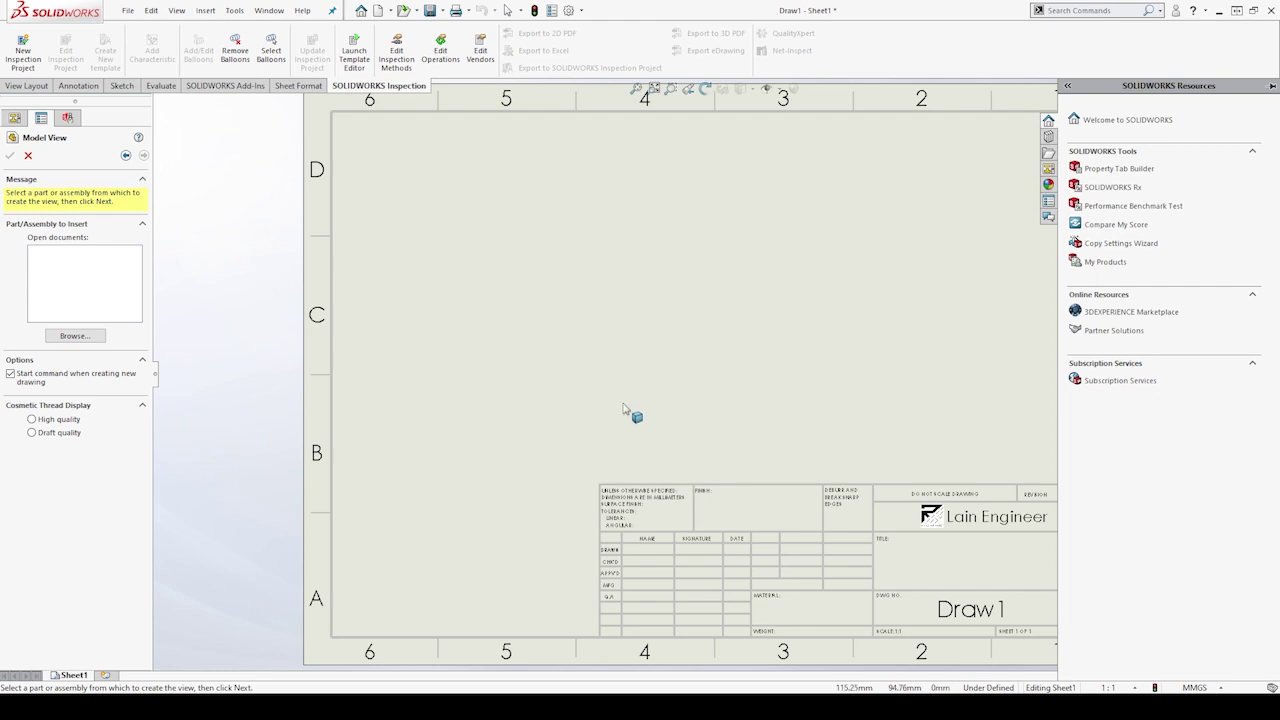
{"action": "scroll", "coordinate": [631, 414], "scroll_direction": "up", "scroll_amount": 3}
{"action": "scroll", "coordinate": [706, 391], "scroll_direction": "down", "scroll_amount": 1}
{"action": "scroll", "coordinate": [874, 380], "scroll_direction": "down", "scroll_amount": 1}
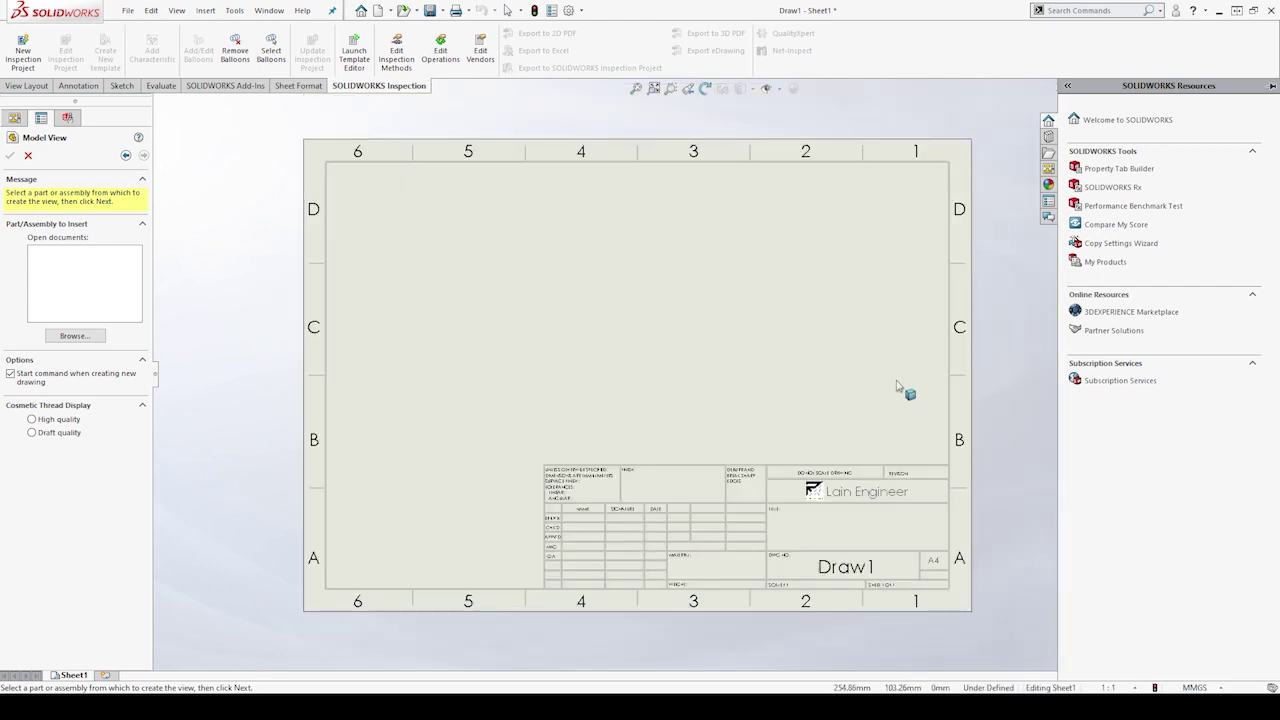